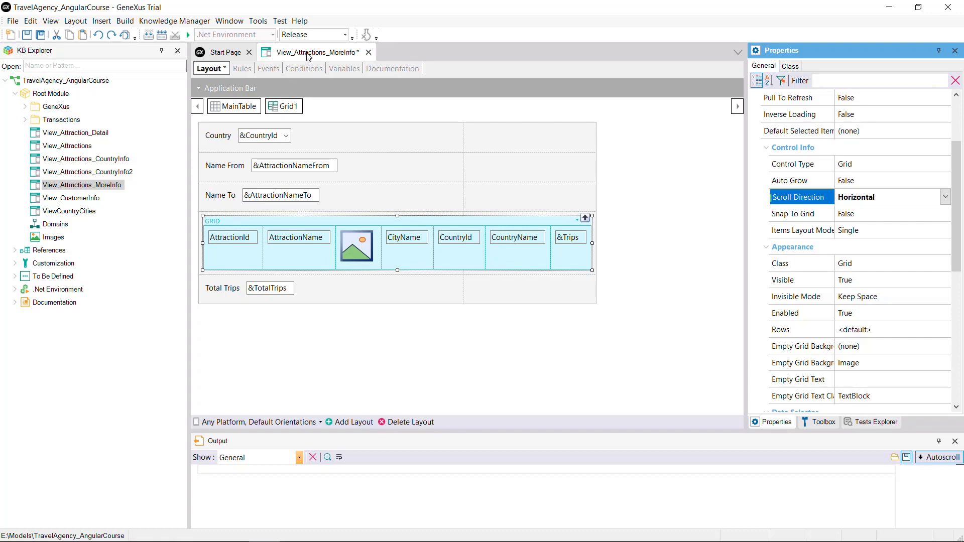
Step: Run the View_Attractions_MoreInfo panel and scroll through the grid's attraction rows horizontally in the browser
right_click(309, 57)
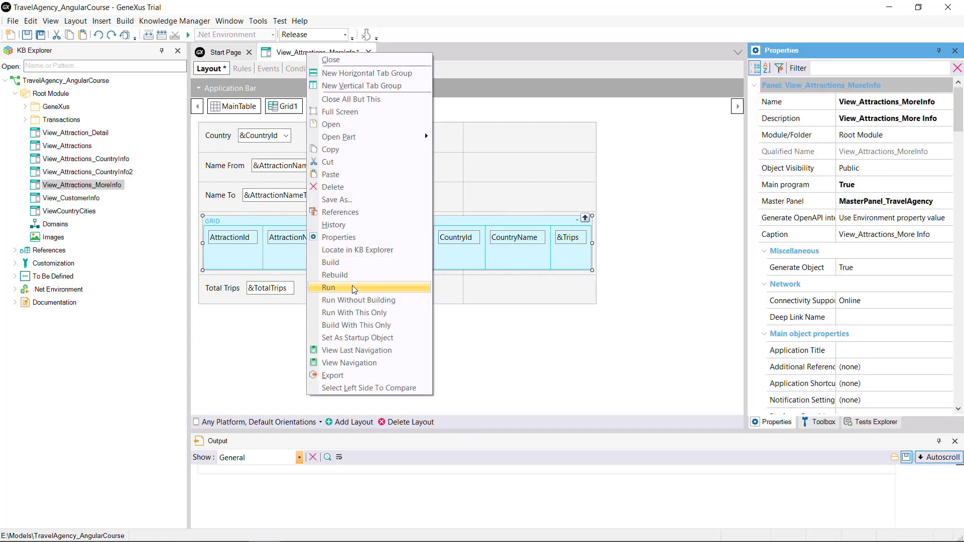
click(354, 288)
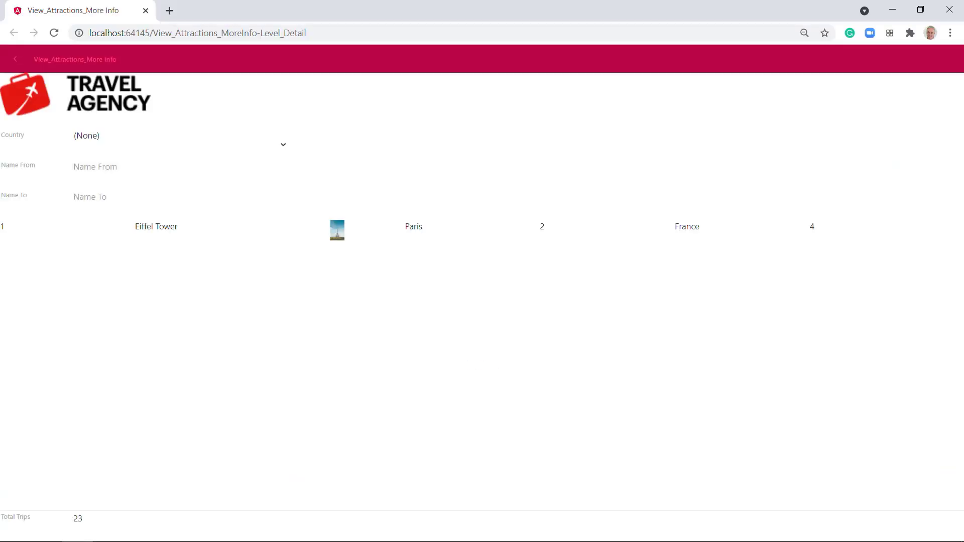
scroll(801, 229, right, 3)
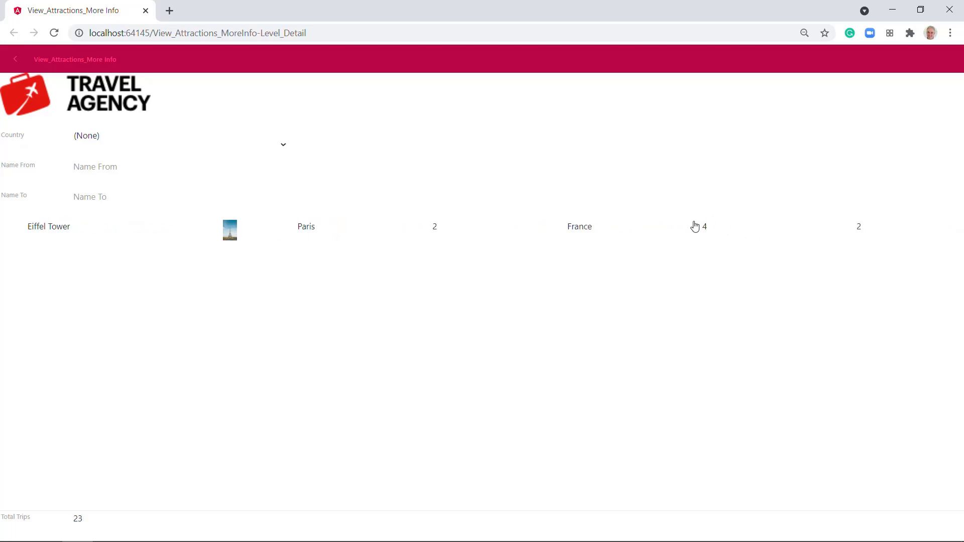
scroll(696, 226, right, 2)
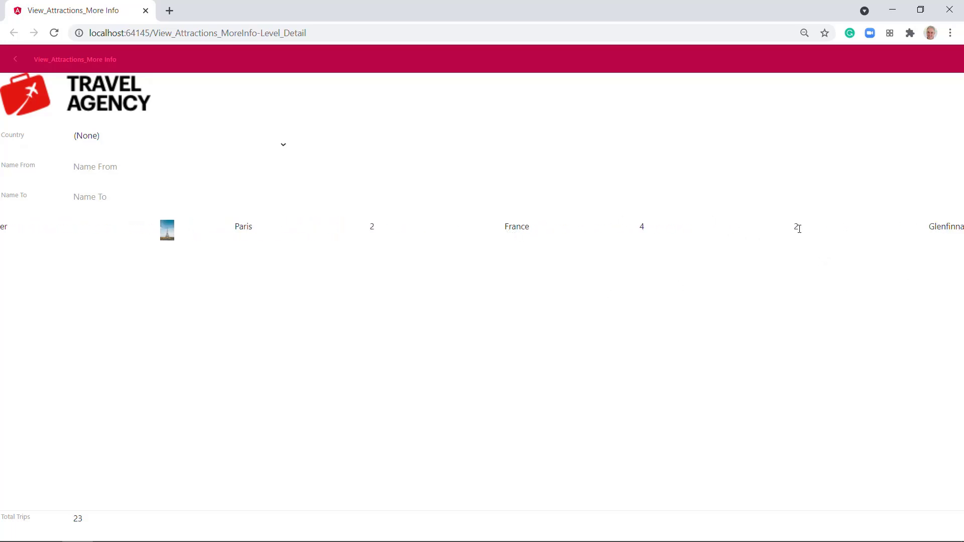
drag(797, 228, 395, 242)
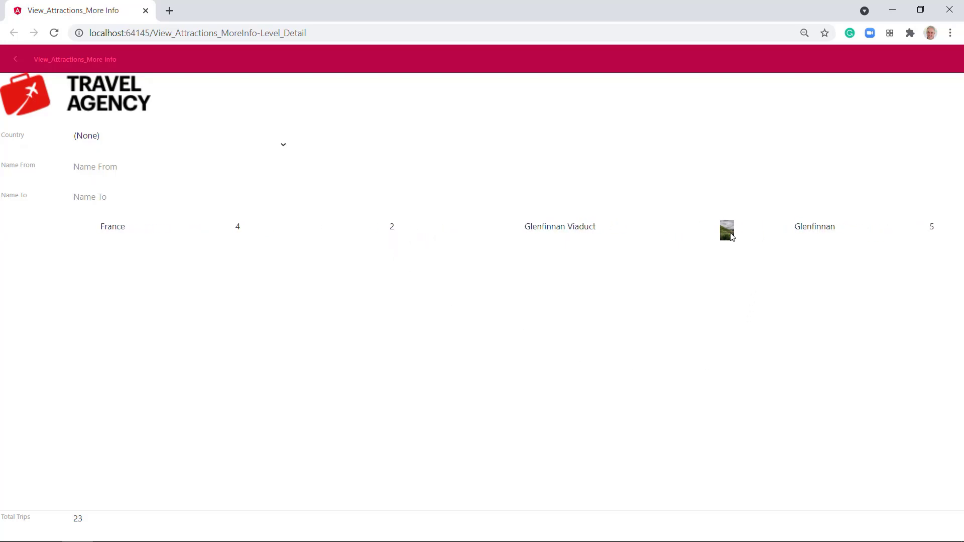
drag(760, 234, 959, 252)
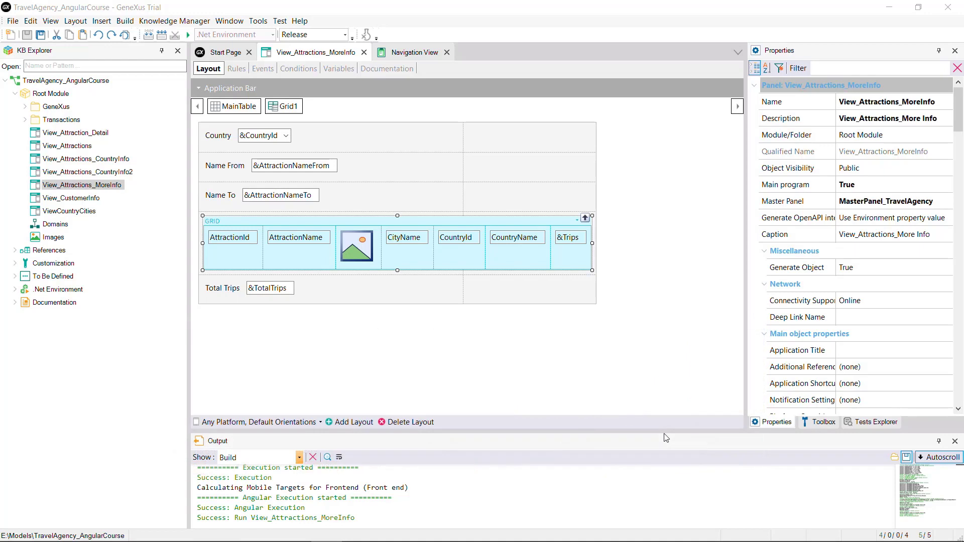
Step: Rearrange the grid's controls into a vertical stack: AttractionId, CountryId, photo, AttractionName, CityName, CountryName, &Trips, and save
drag(455, 238, 236, 282)
drag(372, 246, 252, 296)
drag(327, 239, 226, 333)
drag(358, 237, 229, 352)
drag(382, 237, 229, 376)
drag(437, 235, 236, 403)
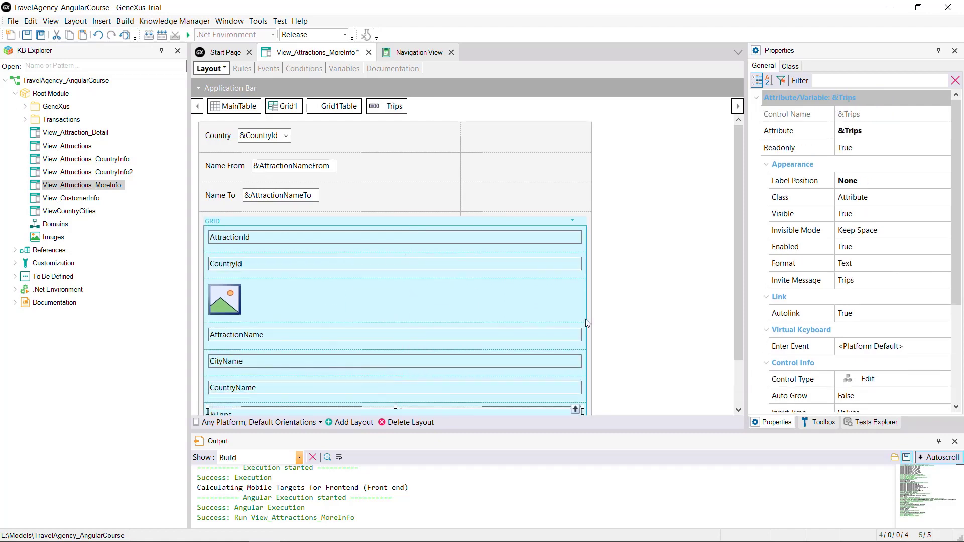
click(370, 241)
key(ctrl+s)
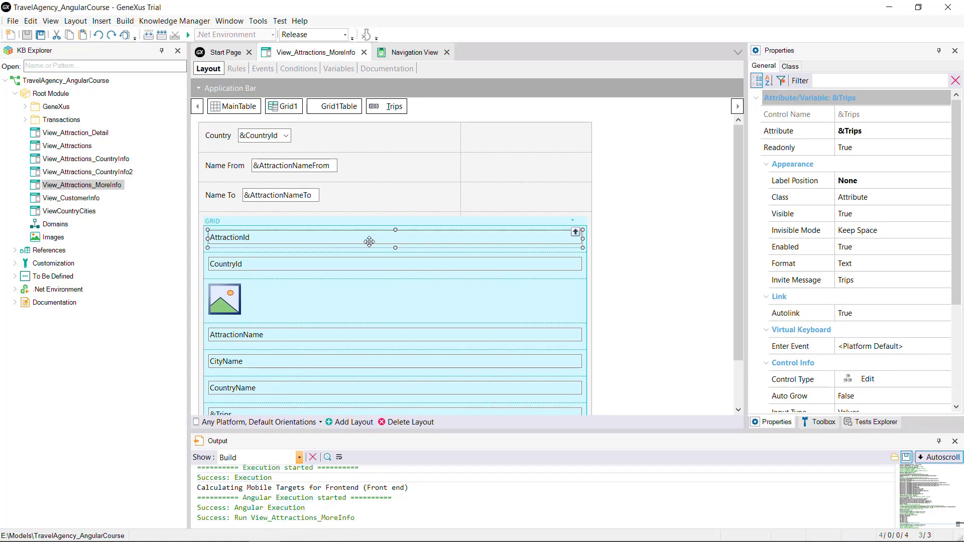
Step: Hide AttractionId and CountryId by setting Visible to False and Invisible Mode to Collapse Space
ctrl+click(366, 259)
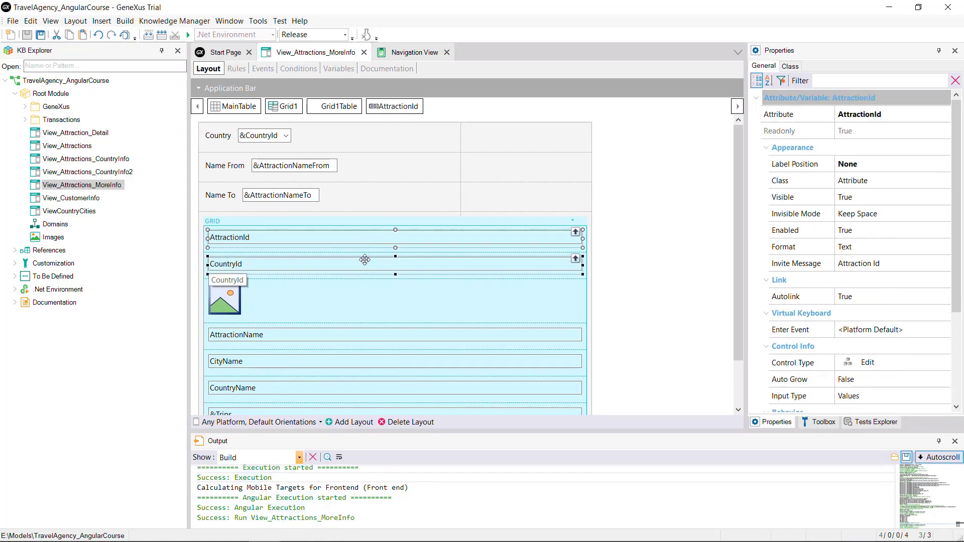
click(942, 187)
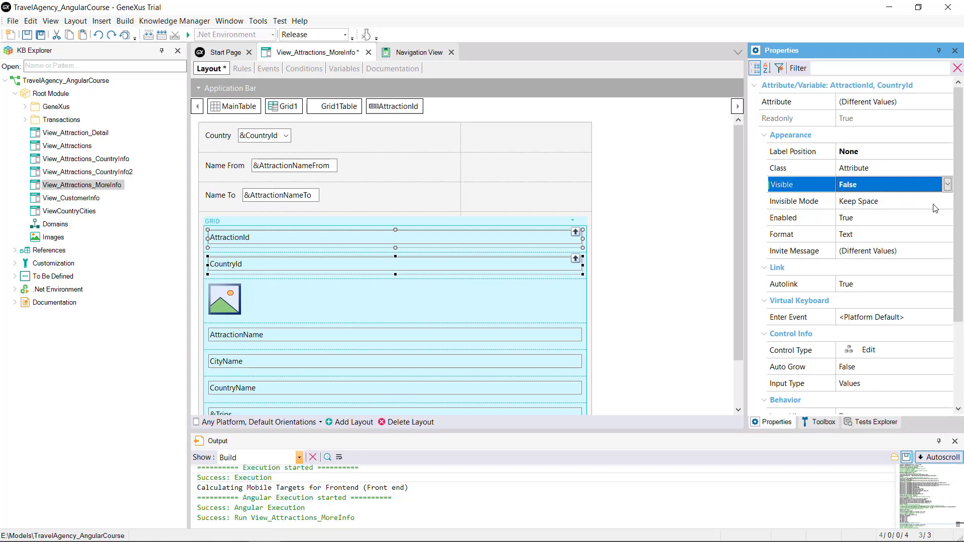
click(934, 204)
click(948, 201)
click(857, 235)
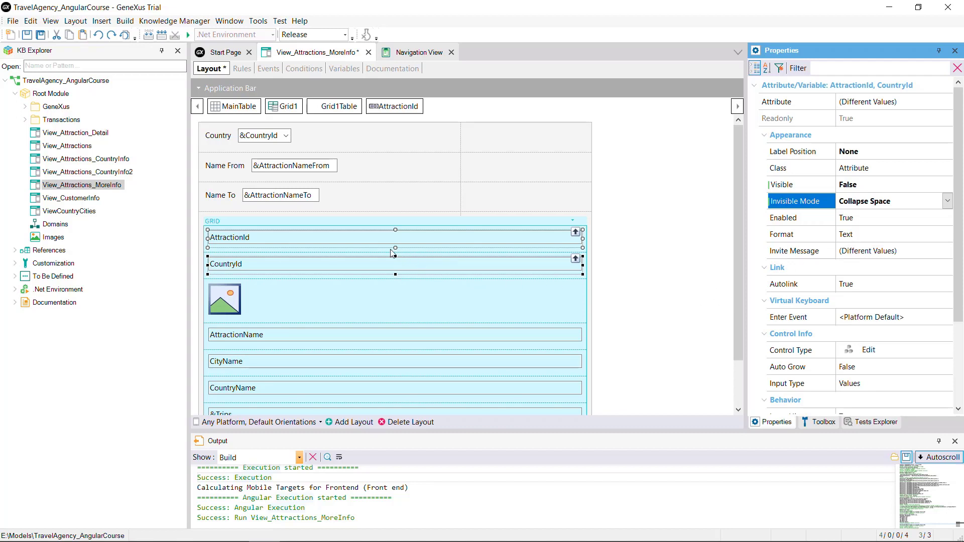
Step: Set Grid1Table's third row height, the photo row, to 400 device independent pixels
click(343, 109)
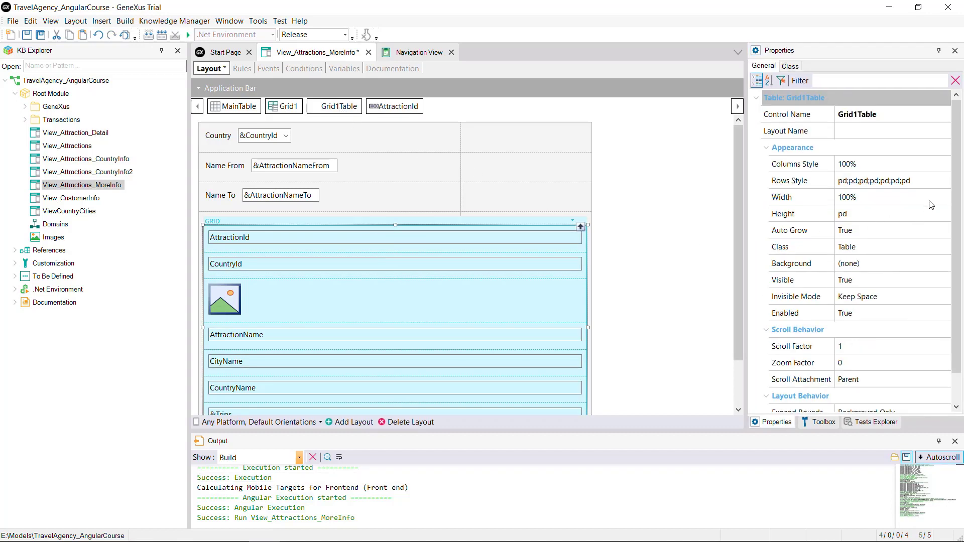
click(946, 183)
click(946, 182)
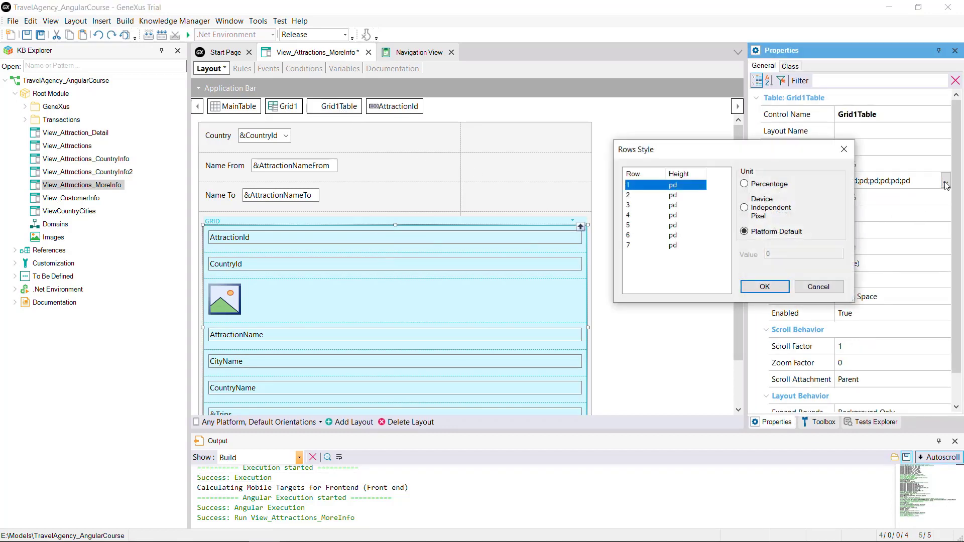
click(673, 205)
click(749, 209)
double_click(777, 254)
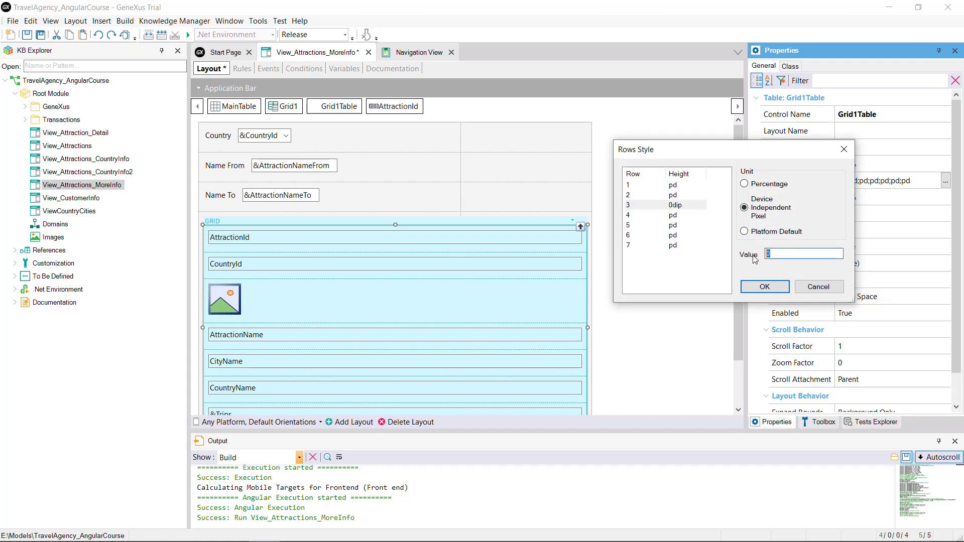
text(400)
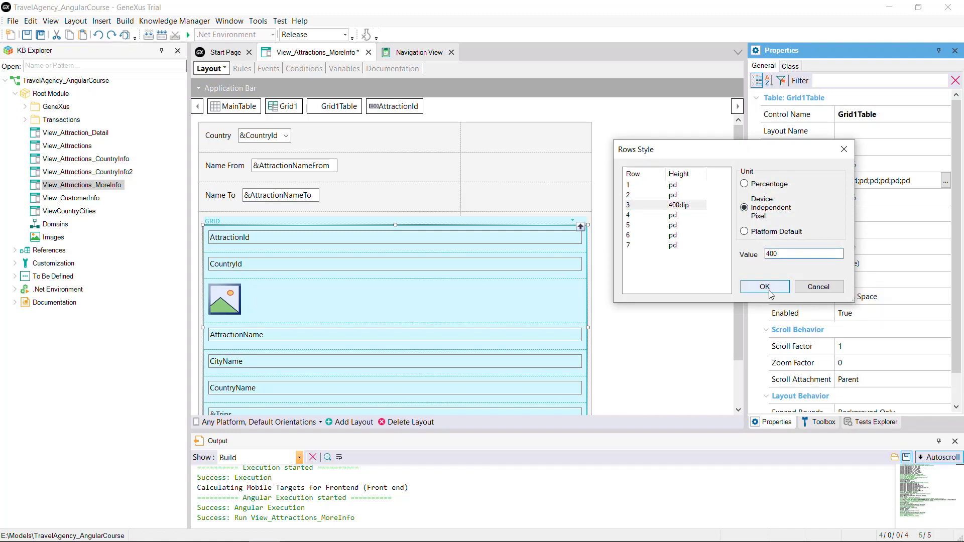
click(764, 288)
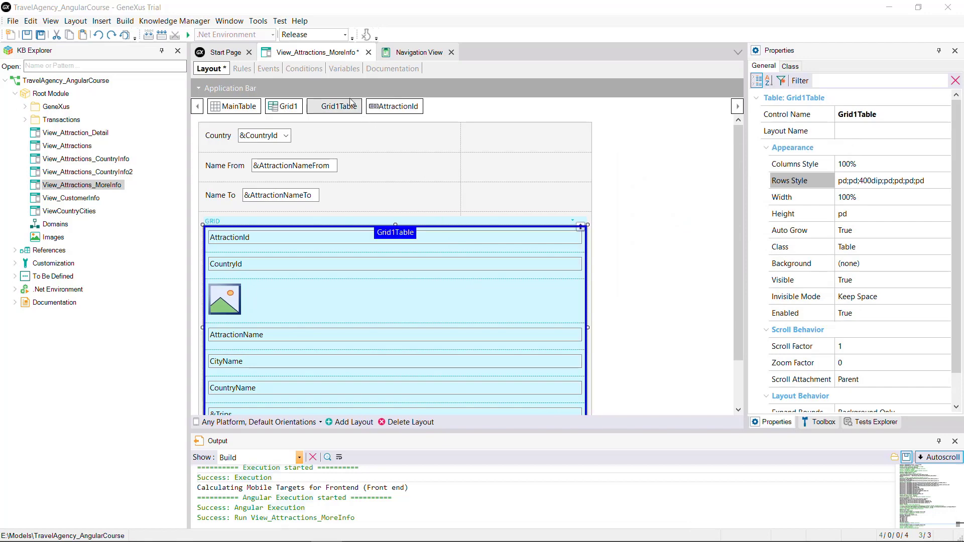
Step: Run the panel again and swipe through the attraction cards in the browser
right_click(326, 57)
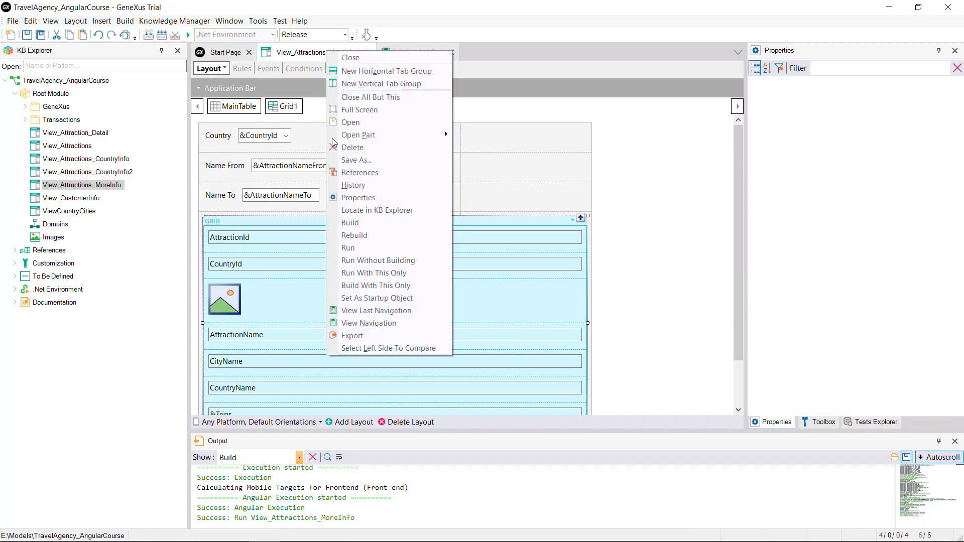
click(352, 248)
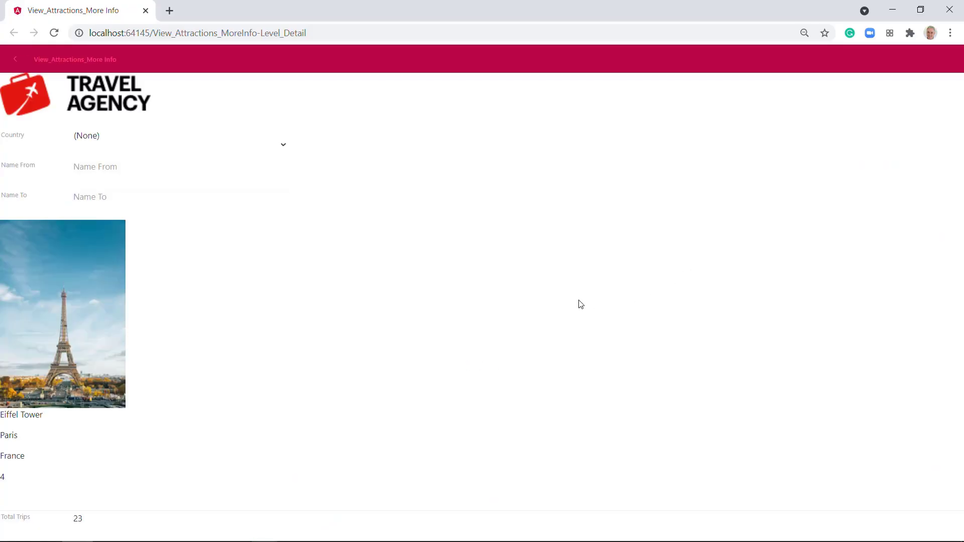
drag(541, 292, 77, 253)
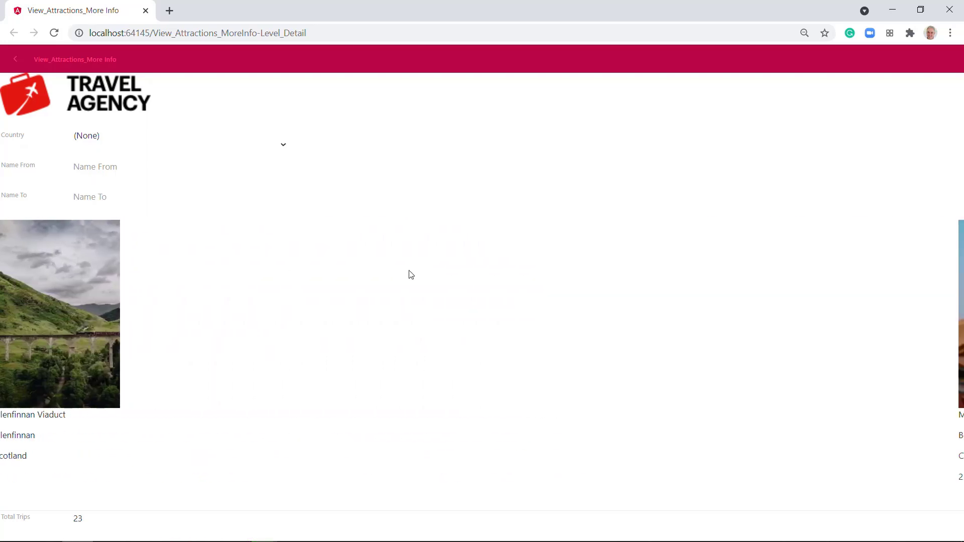
drag(494, 271, 577, 274)
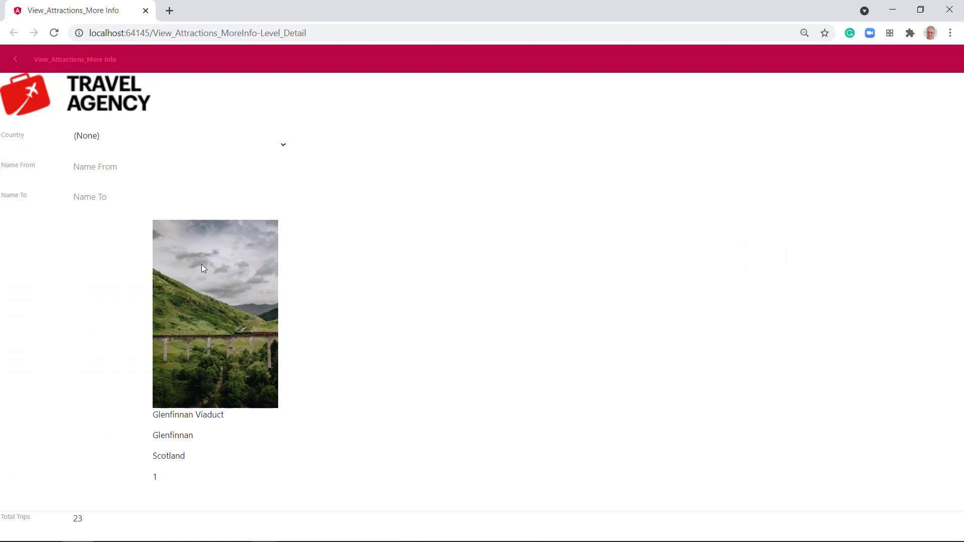
drag(203, 268, 501, 280)
drag(123, 286, 492, 276)
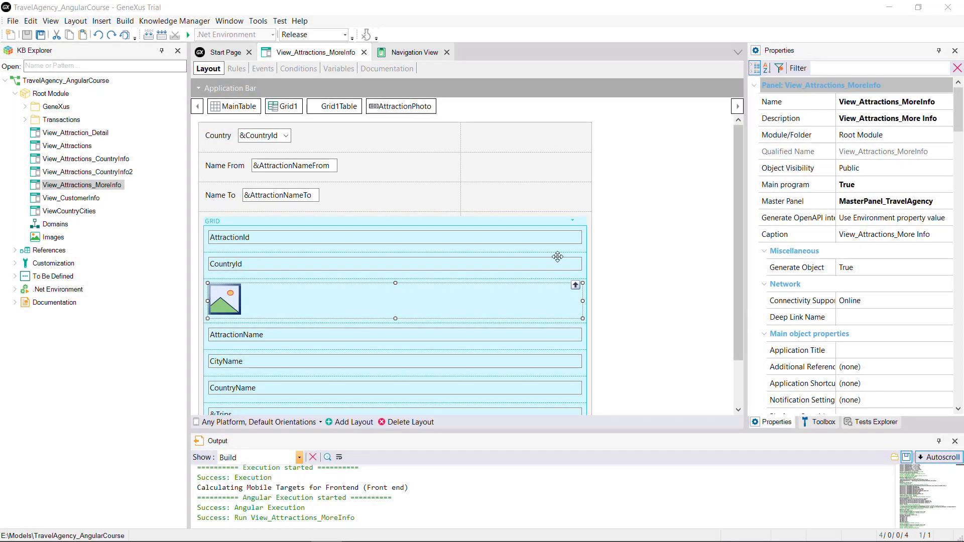
Step: Set Grid1's Items Layout Mode to Multiple by Quantity
click(284, 218)
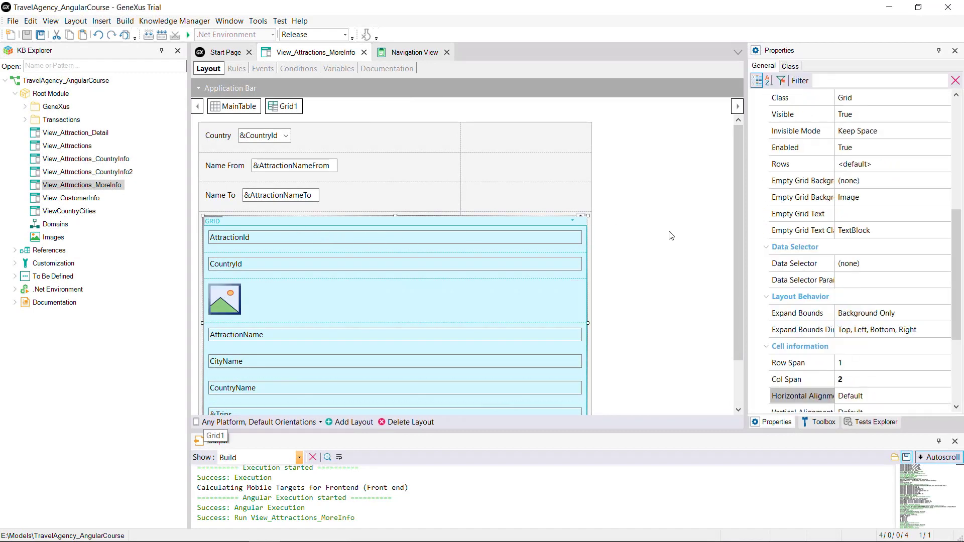
drag(956, 294, 946, 215)
click(947, 334)
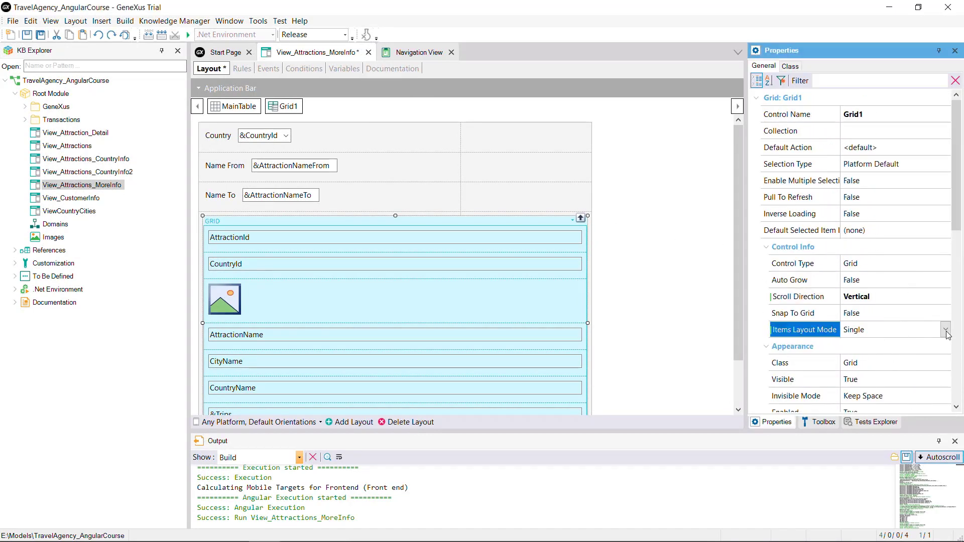
click(948, 334)
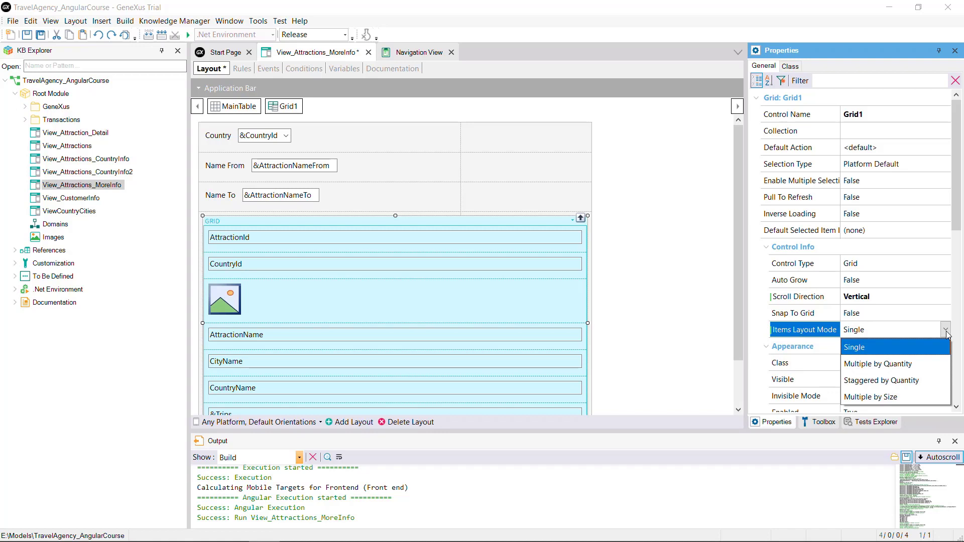
click(935, 349)
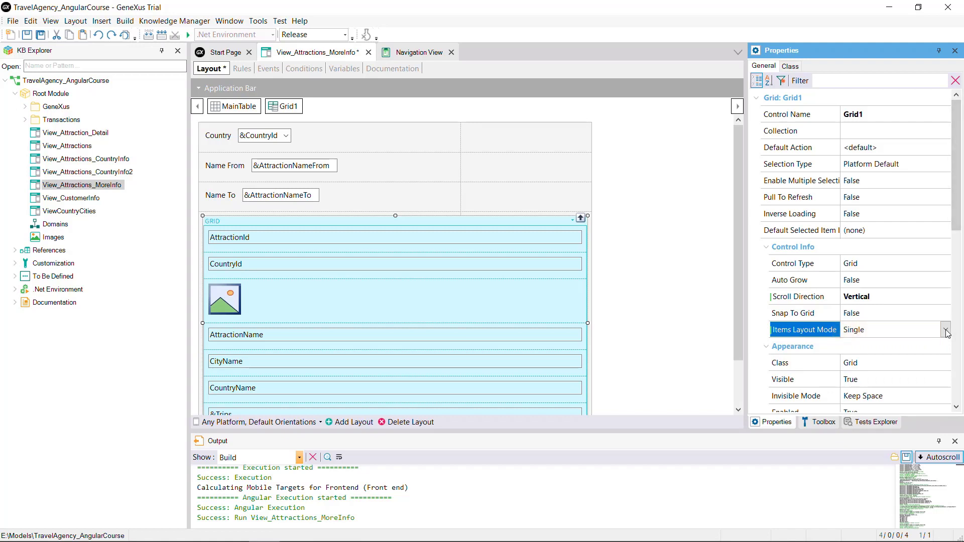
click(946, 330)
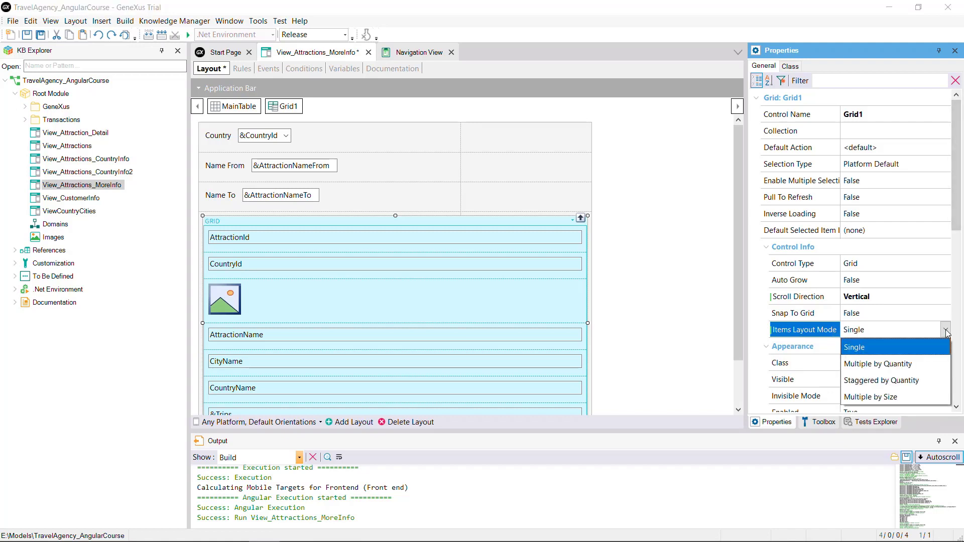
click(902, 367)
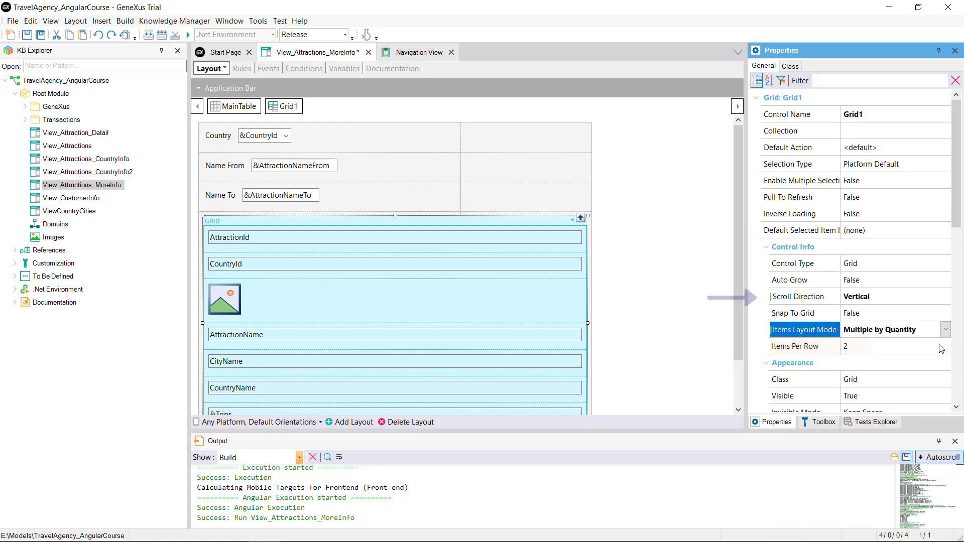
Step: Switch Grid1's Scroll Direction to Horizontal and back to Vertical
click(939, 298)
click(938, 299)
click(899, 329)
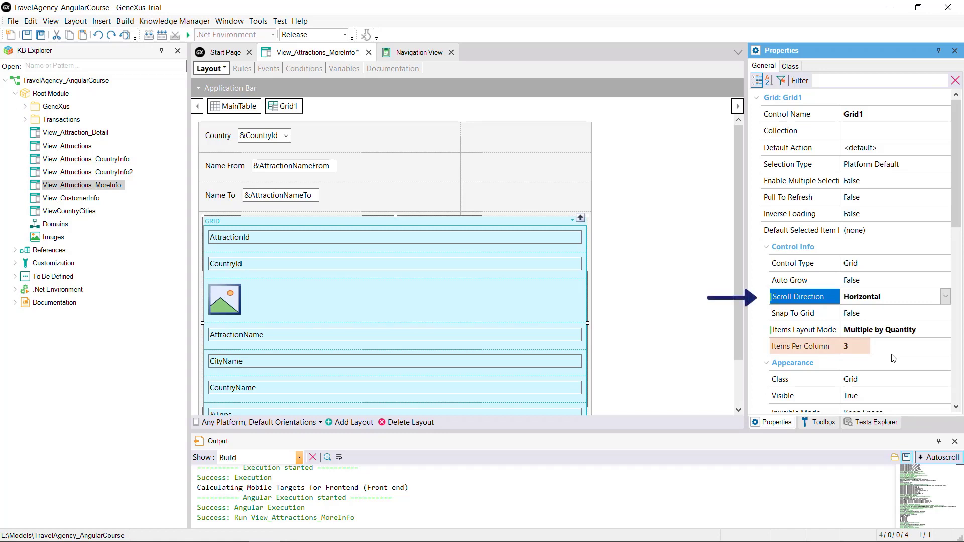
click(934, 299)
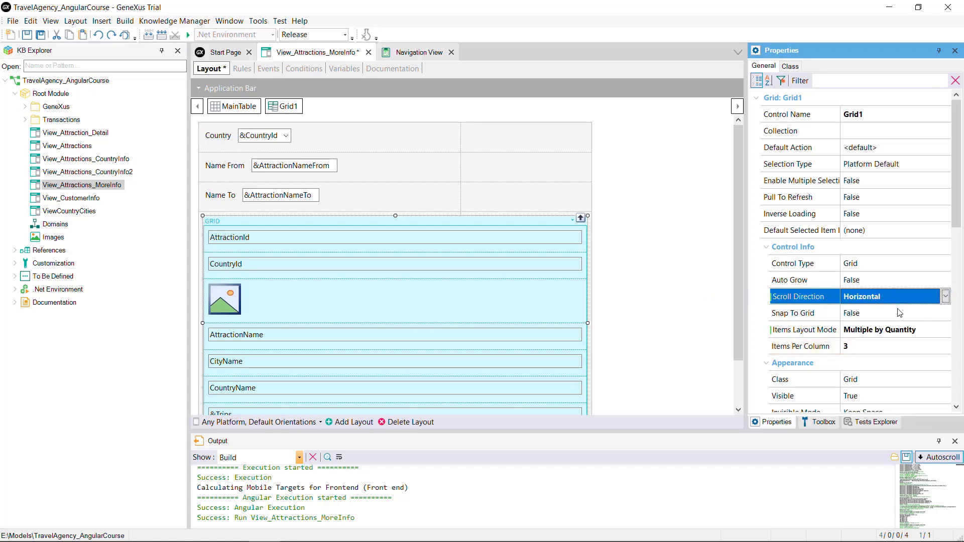
click(931, 302)
click(893, 314)
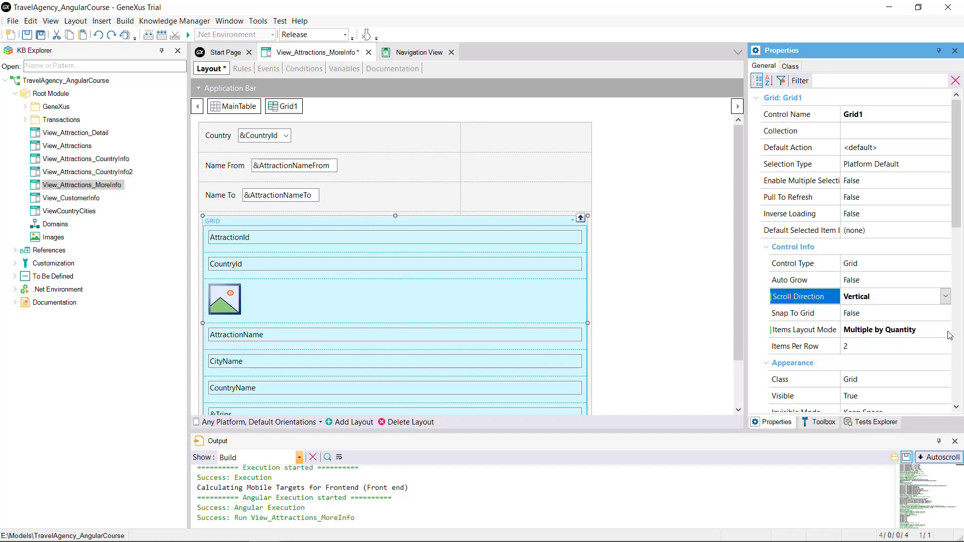
Step: Change Grid1's Items Layout Mode to Staggered by Quantity
click(949, 333)
click(946, 330)
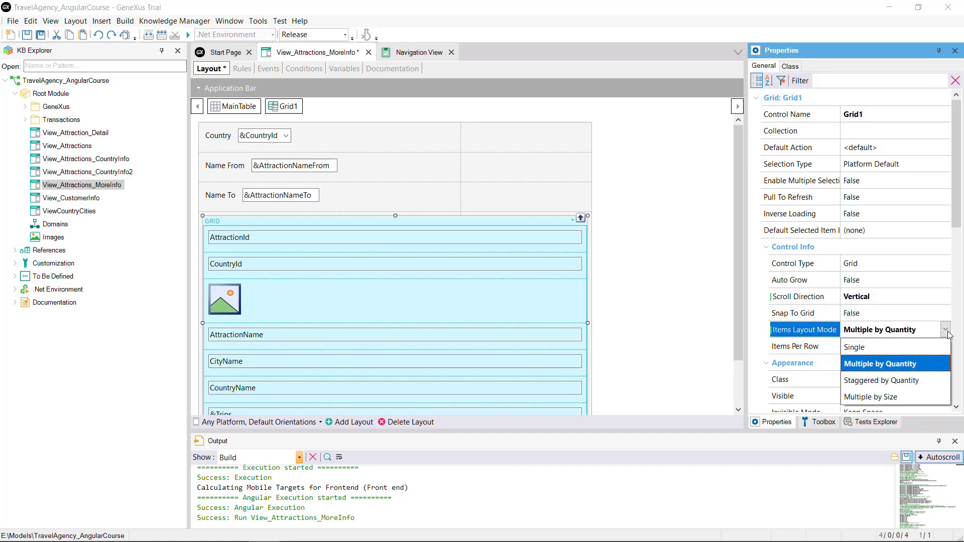
click(905, 382)
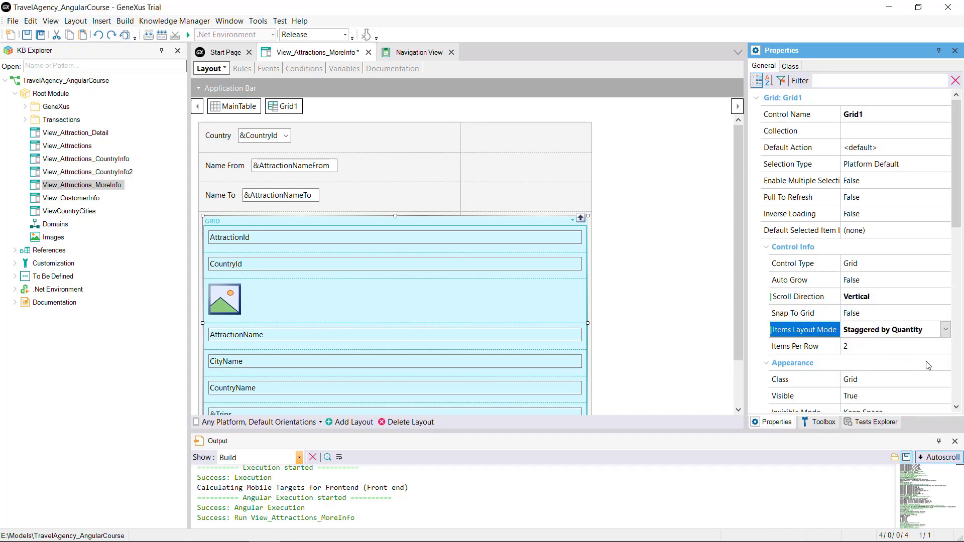
Step: Set Grid1's Scroll Direction to Horizontal
click(943, 297)
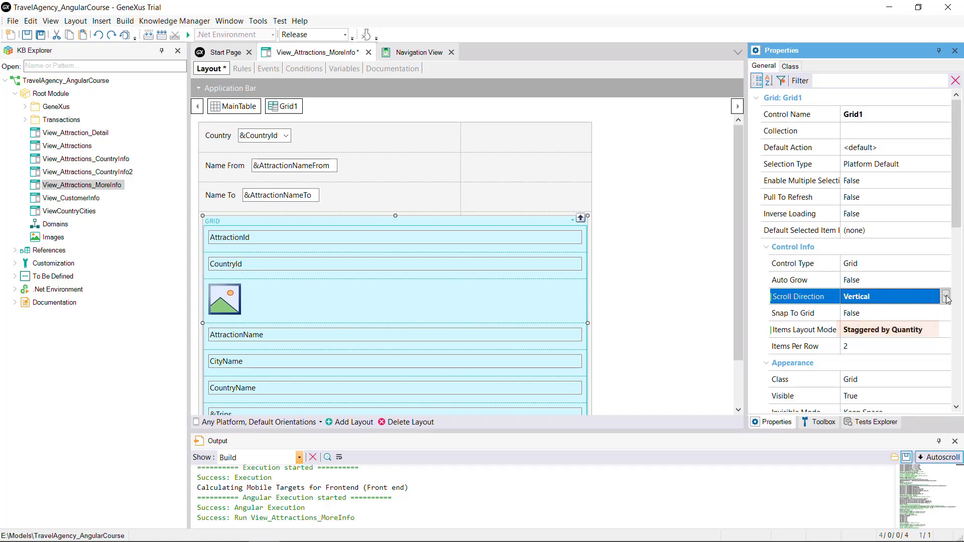
click(946, 298)
click(914, 330)
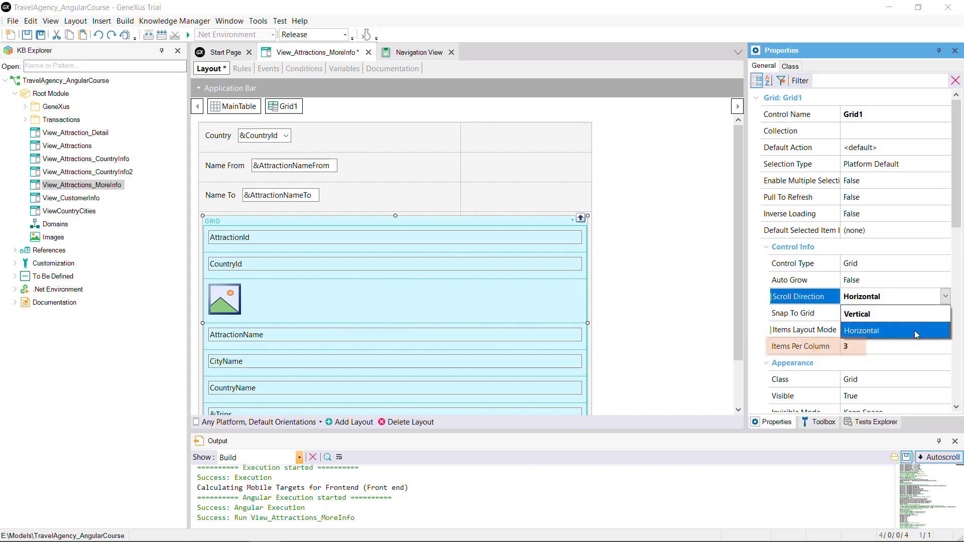
click(946, 299)
Step: Set Grid1's Scroll Direction to Vertical and its Items Layout Mode to Multiple by Size
click(927, 315)
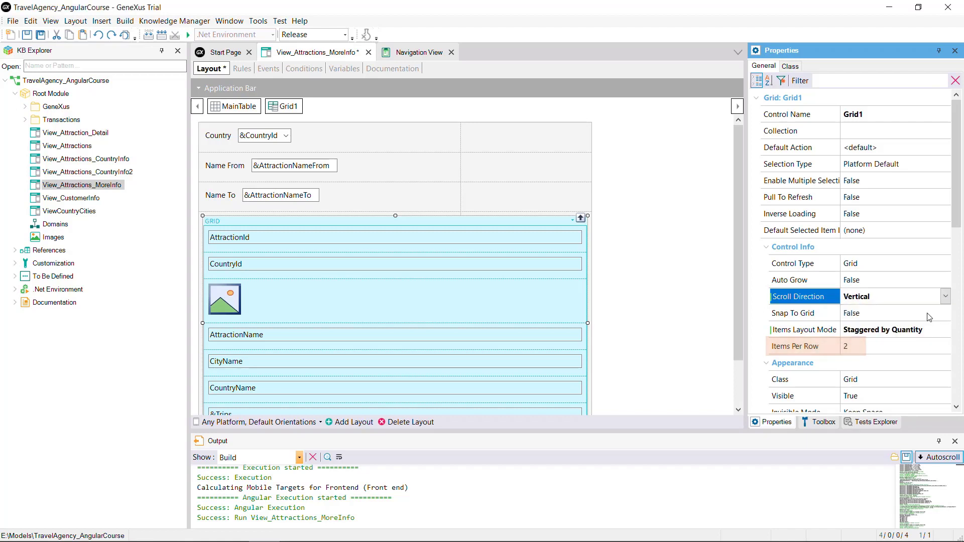
click(904, 330)
click(947, 330)
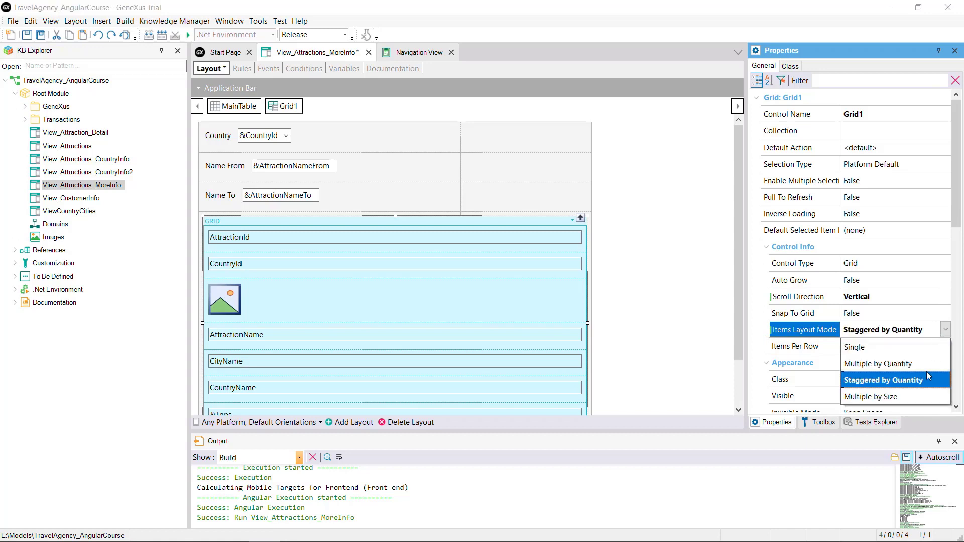
click(907, 396)
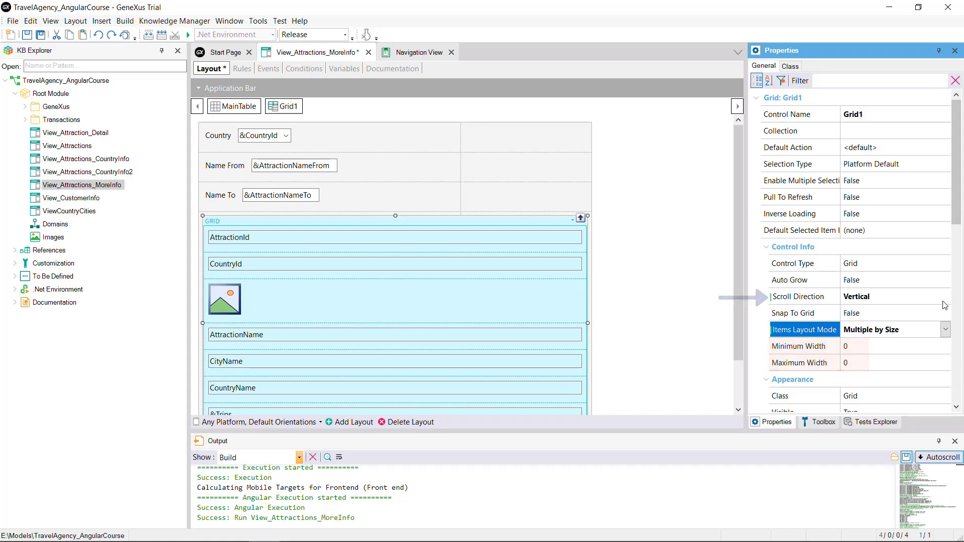
Step: Set Grid1's Scroll Direction to Horizontal and Items Layout Mode to Multiple by Quantity with 3 items per column
click(928, 296)
click(928, 330)
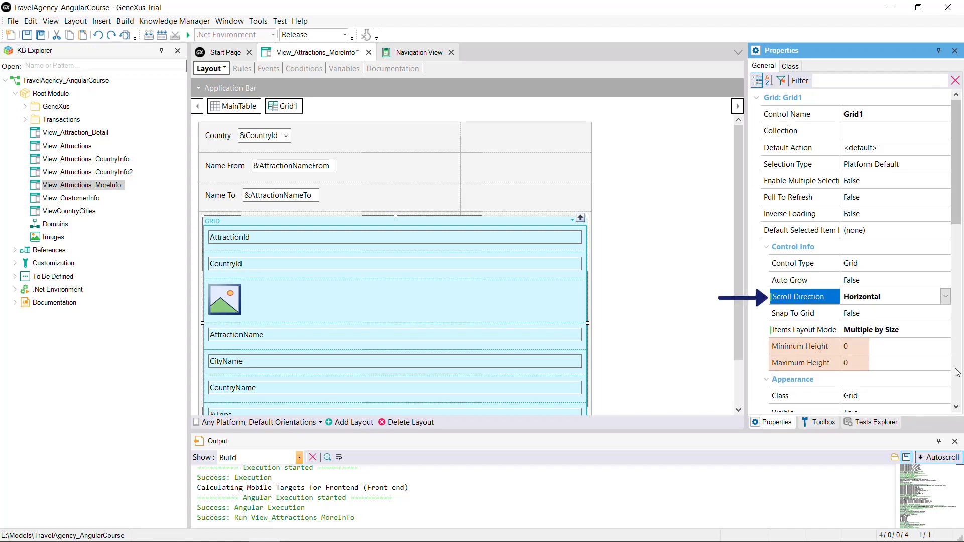
click(949, 334)
click(948, 331)
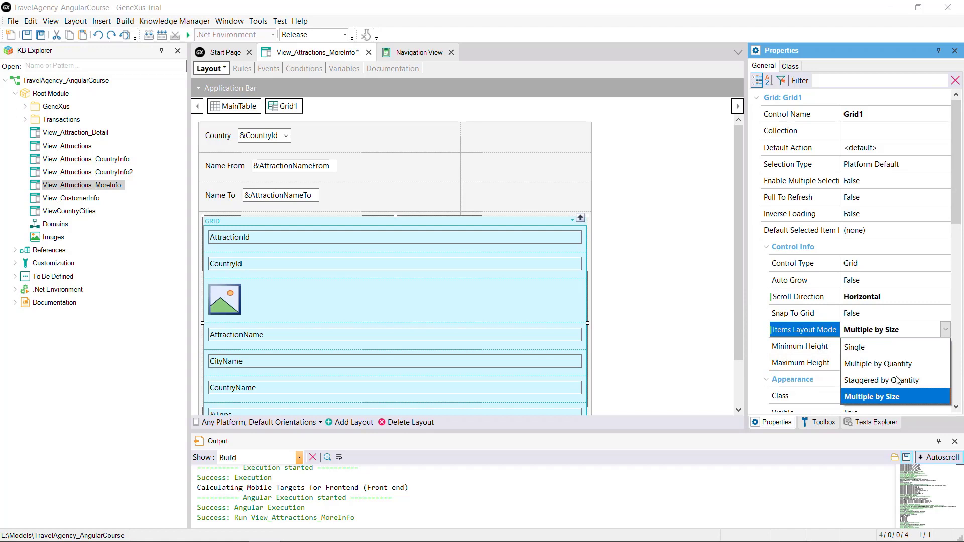
click(880, 364)
click(862, 348)
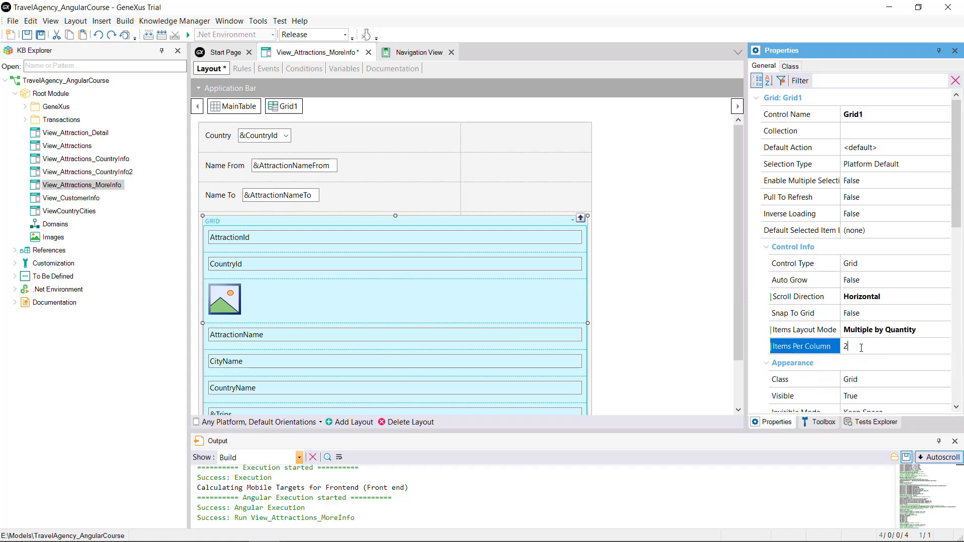
drag(848, 347, 841, 346)
text(3)
Step: Run View_Attractions_MoreInfo and scroll through the attraction cards vertically and horizontally in the browser
right_click(322, 55)
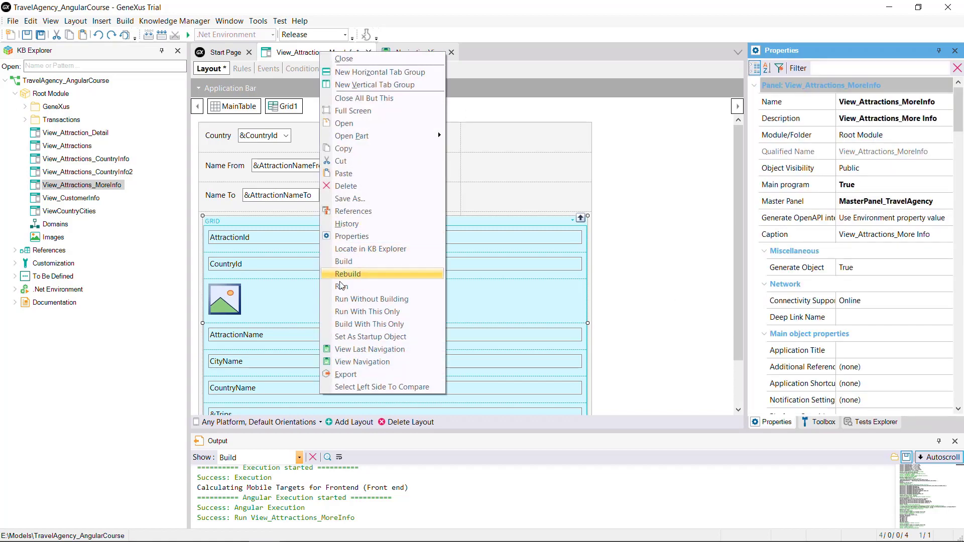
click(340, 283)
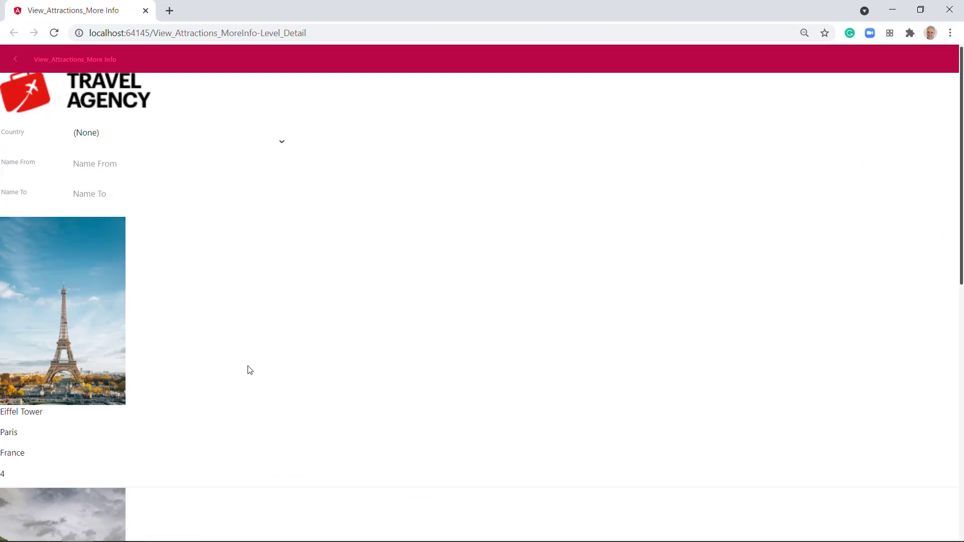
scroll(250, 371, down, 10)
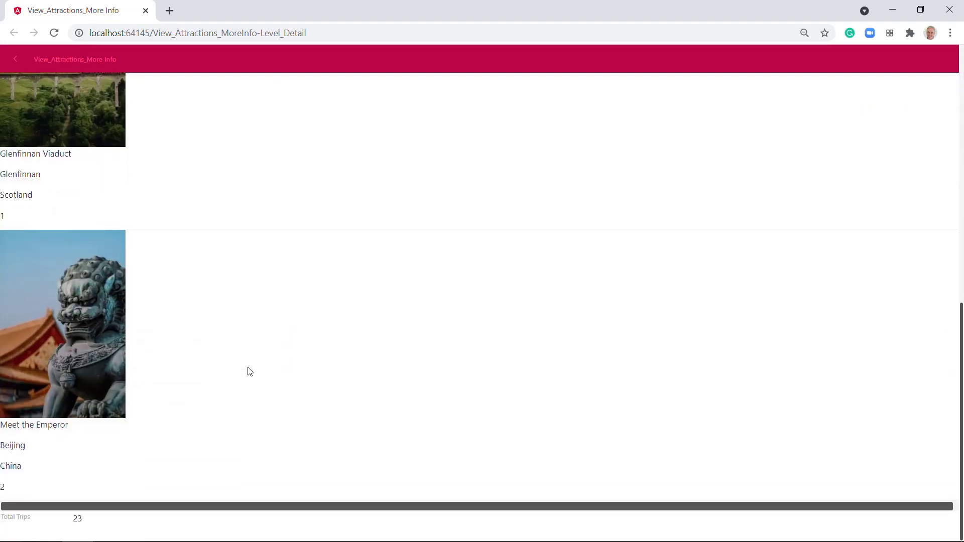
scroll(249, 371, up, 10)
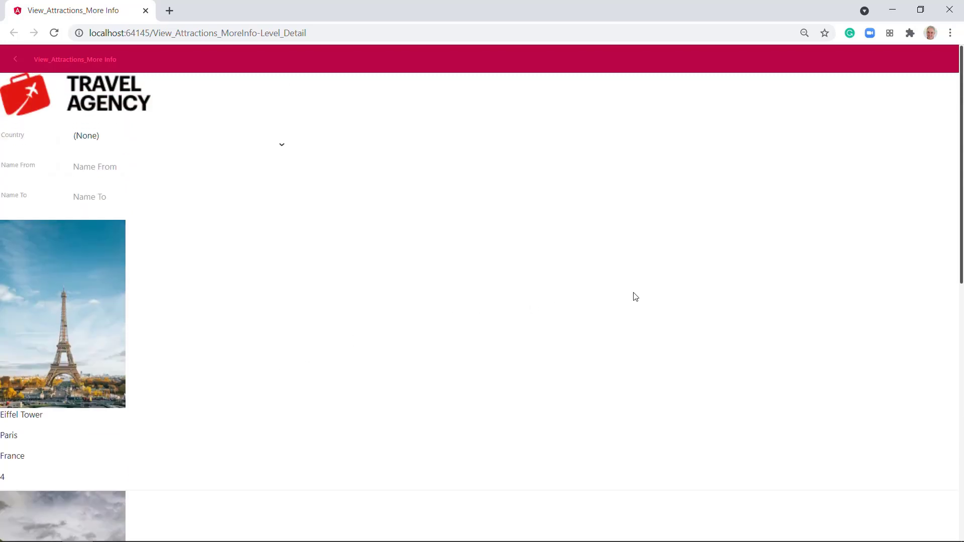
drag(634, 293, 100, 352)
drag(570, 347, 373, 355)
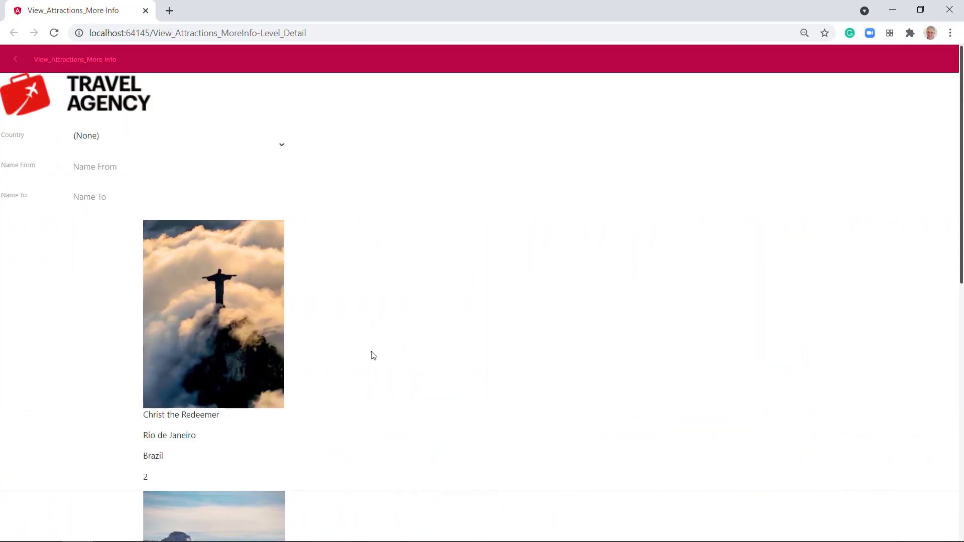
scroll(373, 355, down, 10)
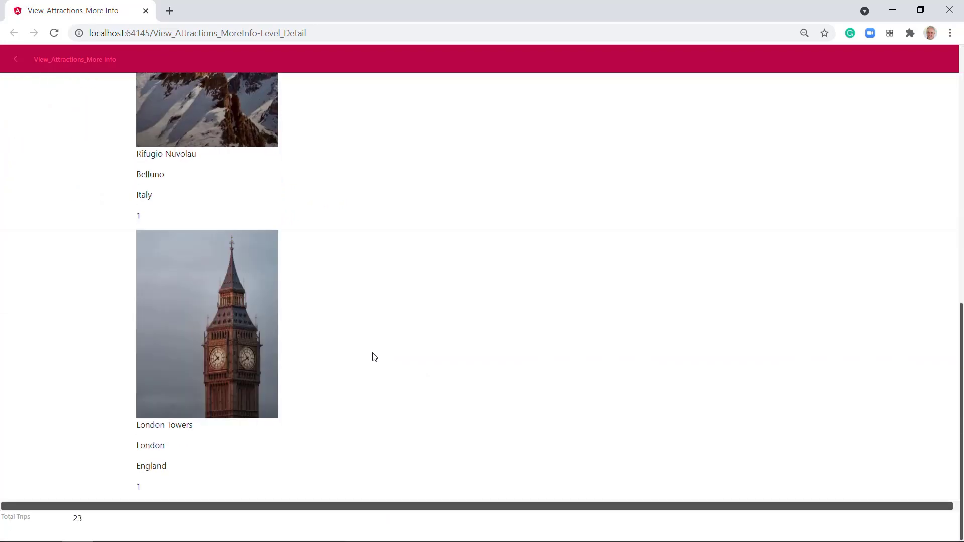
scroll(375, 357, up, 10)
drag(201, 352, 517, 355)
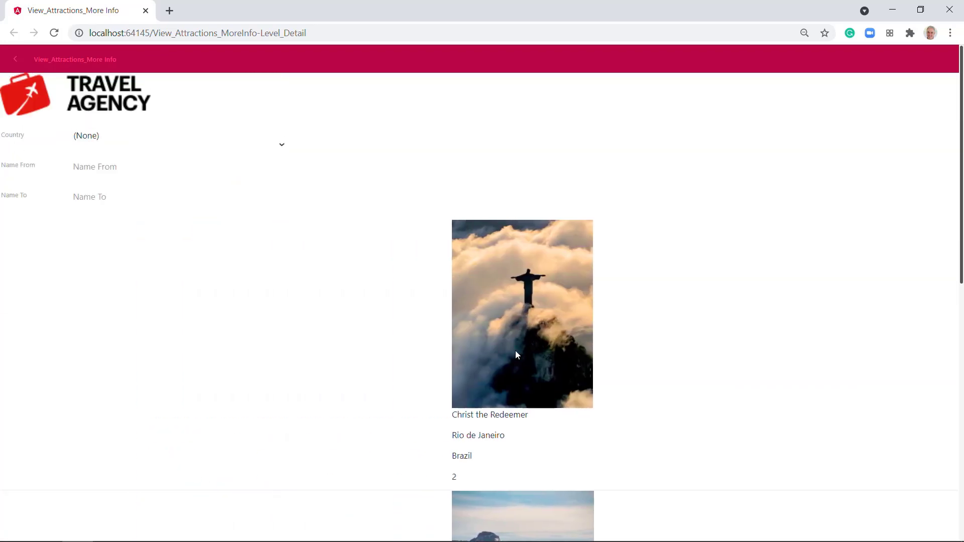
drag(274, 384, 629, 381)
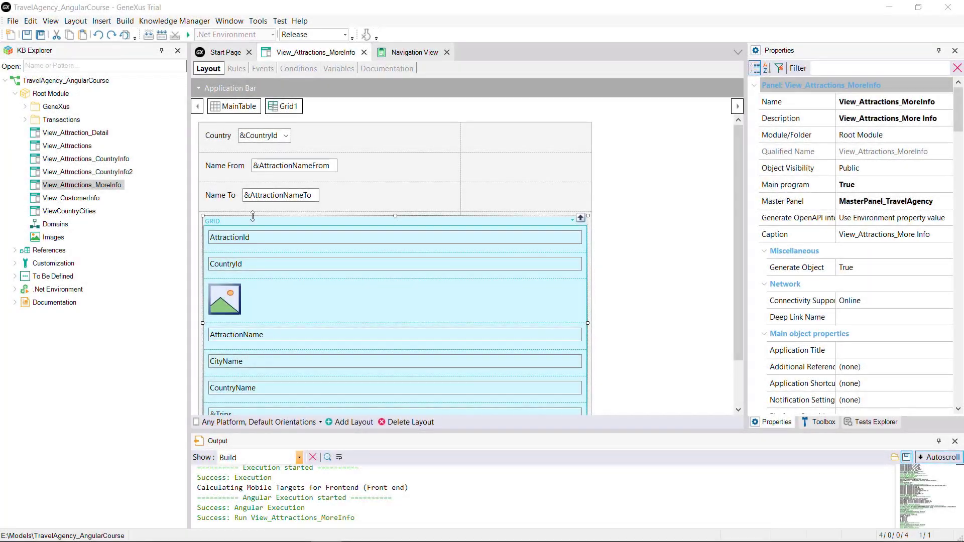
Step: Select Grid1 and set its Scroll Direction back to Vertical
click(264, 222)
click(862, 296)
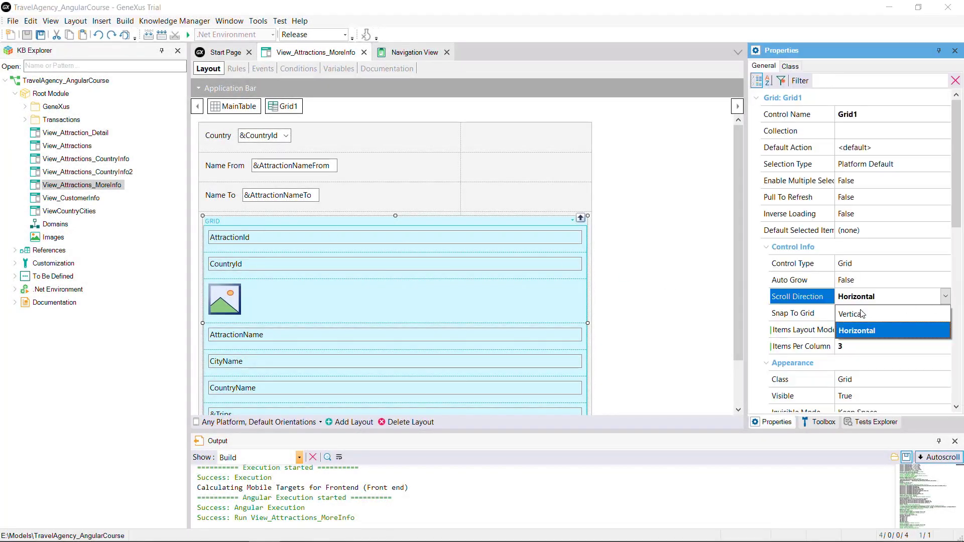
click(862, 314)
click(859, 348)
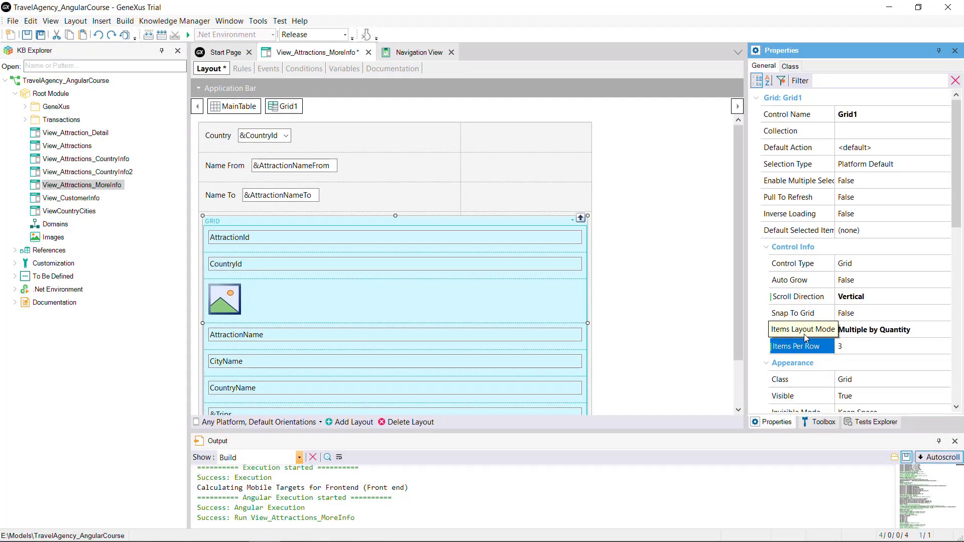
Step: Run View_Attractions_MoreInfo again and scroll through the attraction card grid in the browser
right_click(305, 52)
click(347, 286)
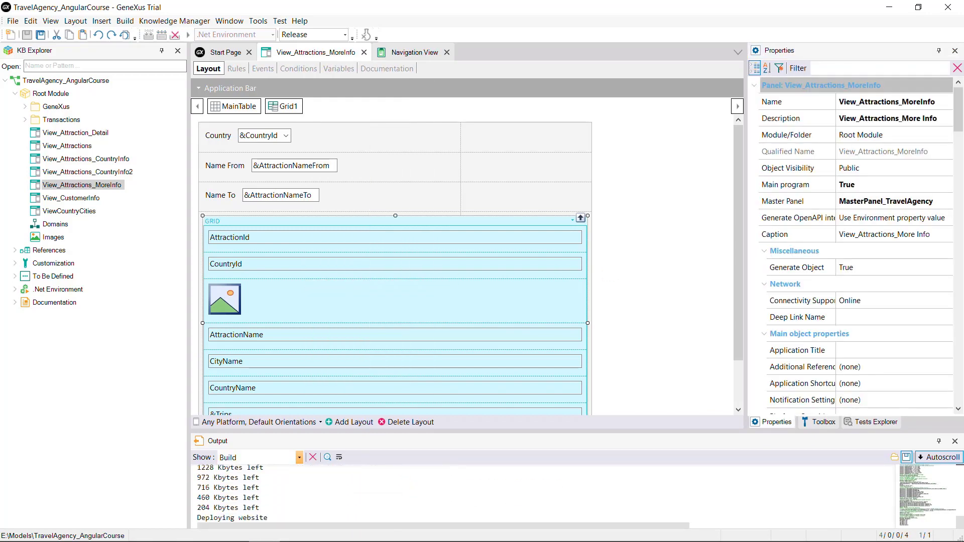
scroll(525, 310, down, 10)
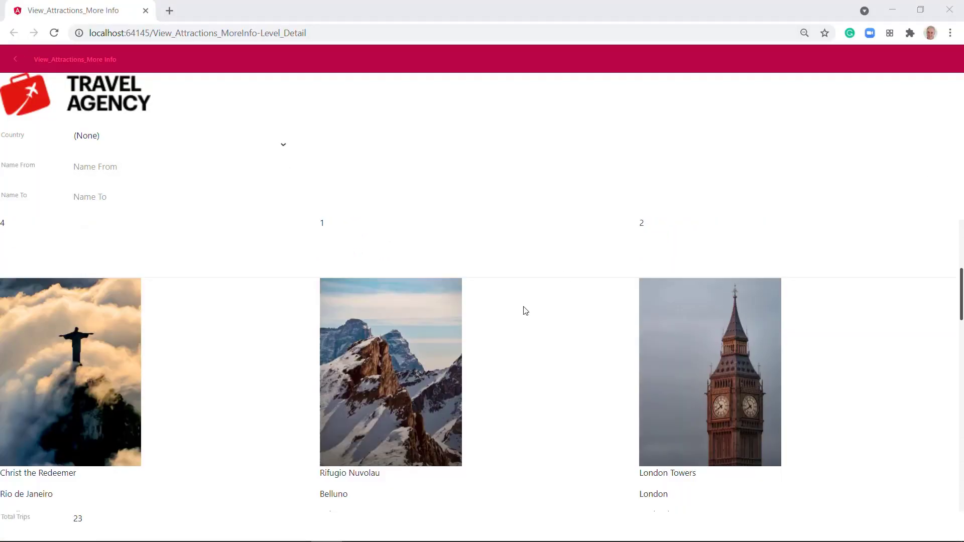
scroll(524, 308, down, 5)
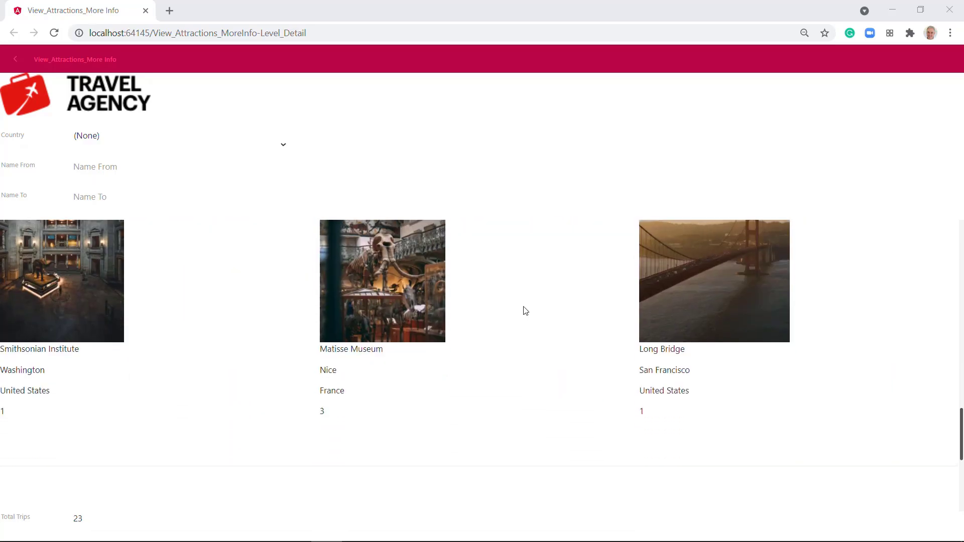
scroll(526, 311, up, 10)
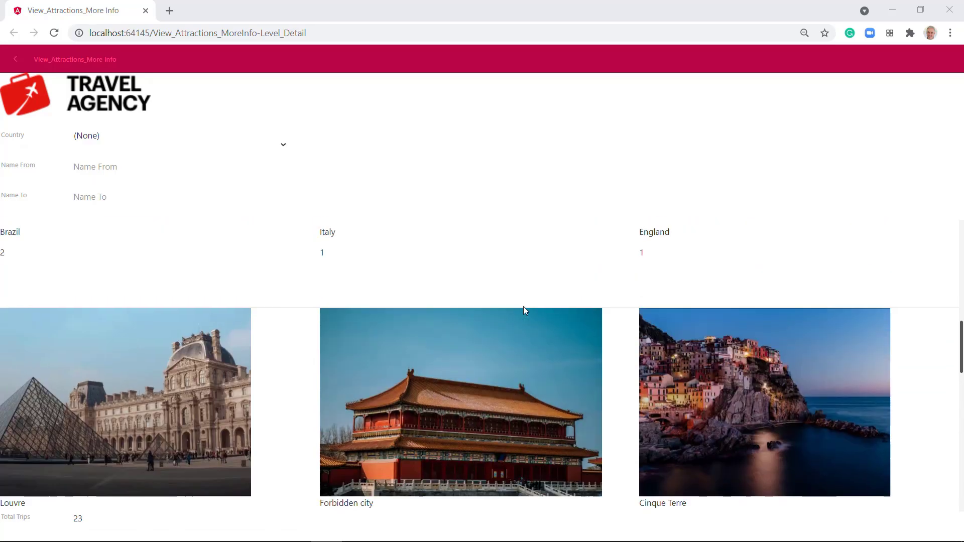
scroll(528, 312, up, 2)
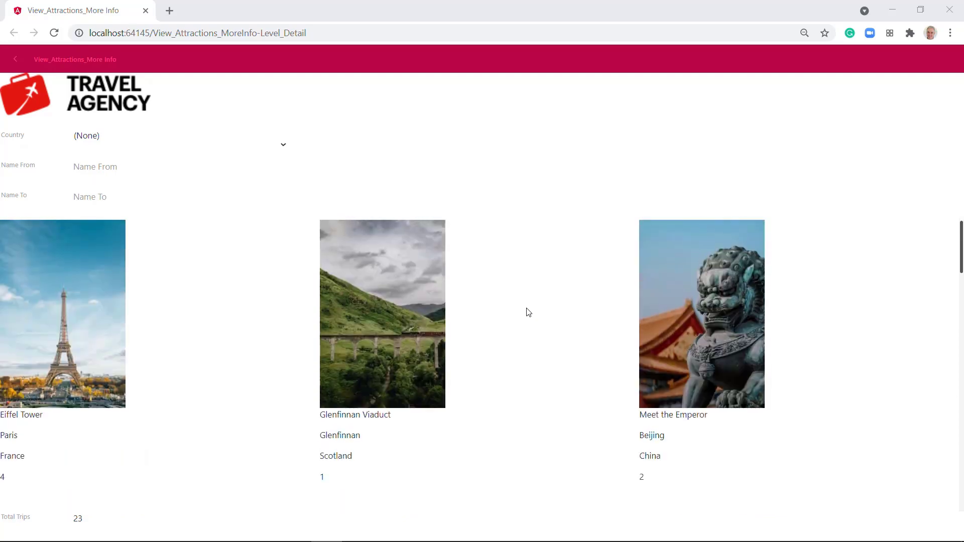